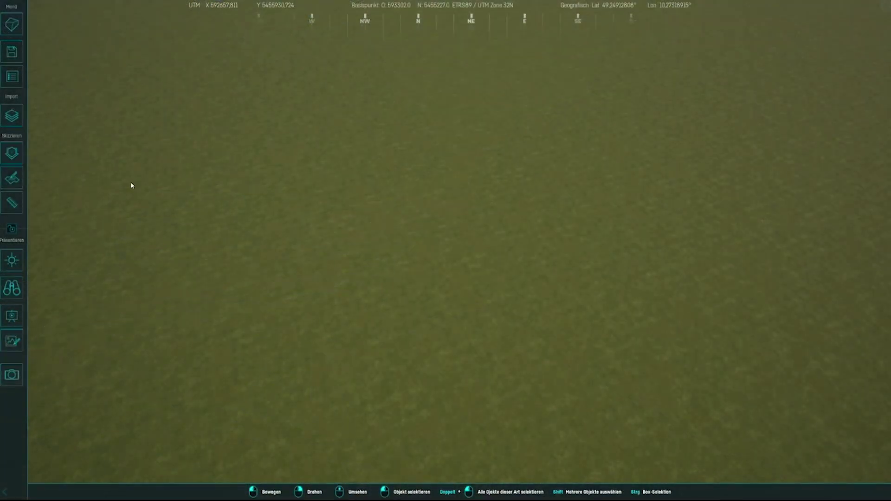
Show the list of imported contents in GeoVisual
click(14, 115)
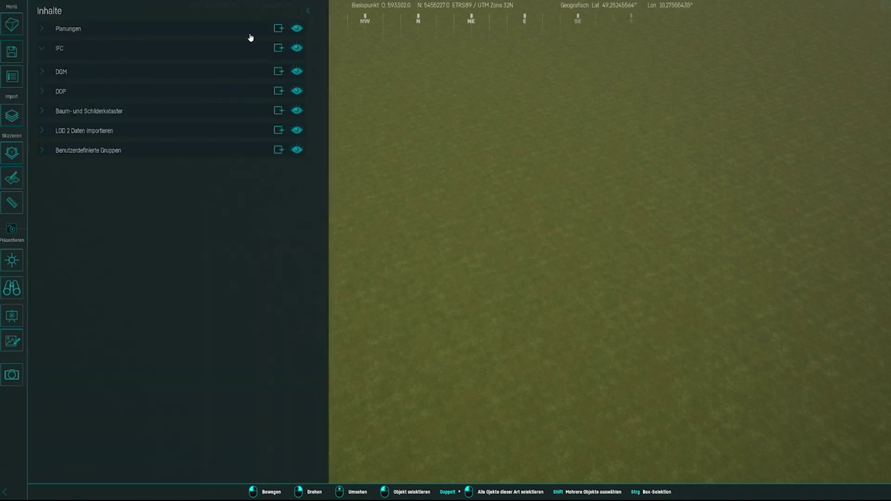
Import Planung_Straße and delete its 'Achse_10_Bestand_Achse AN 4_Deckenbuch' layer
click(278, 48)
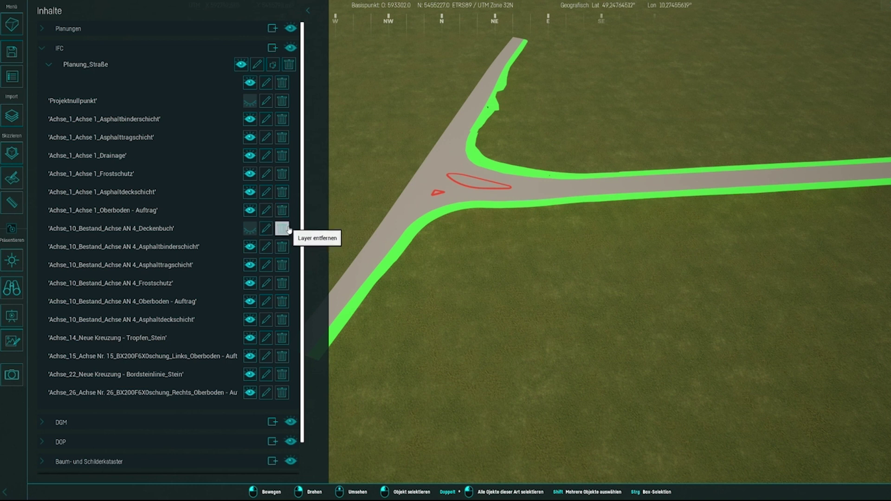
middle_drag(467, 218, 562, 214)
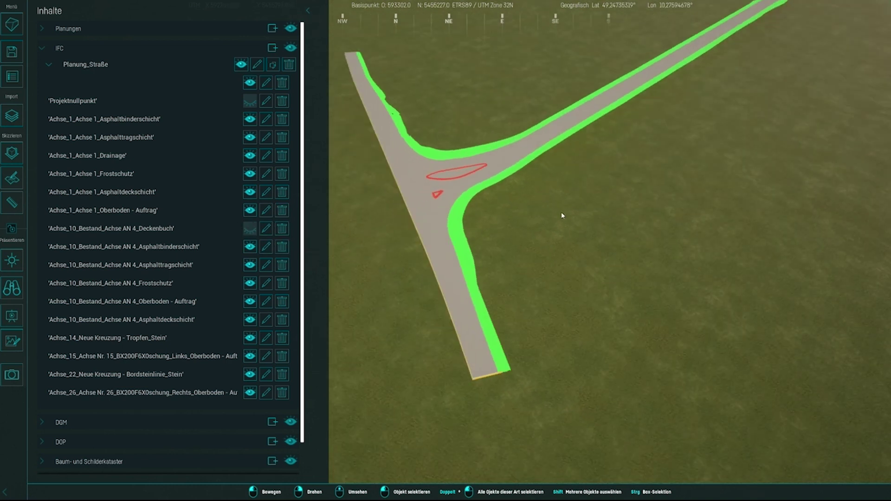
click(282, 229)
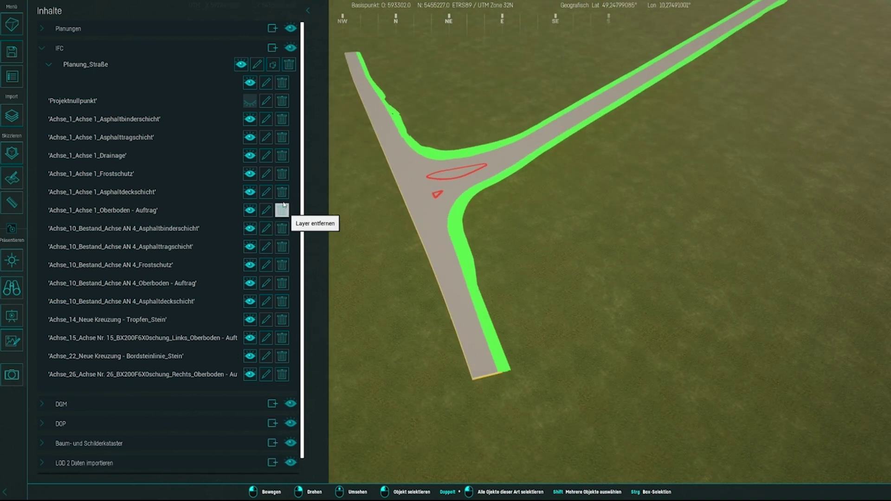
click(47, 66)
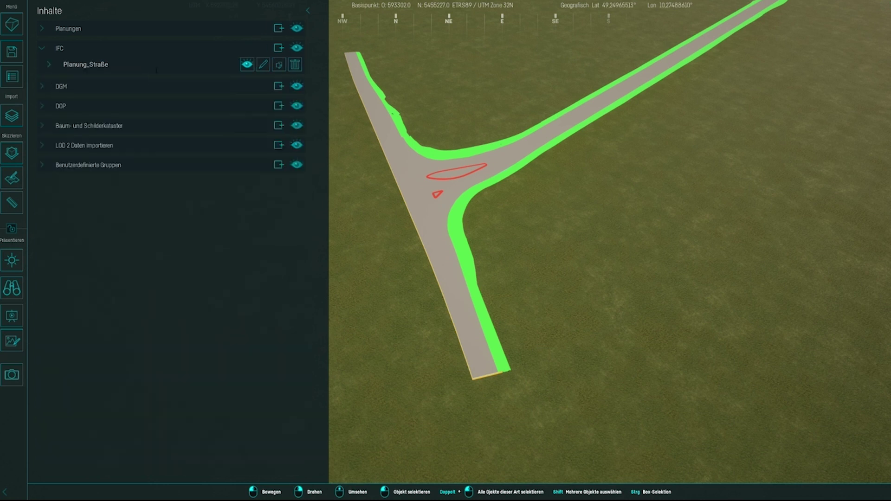
Import the Bestand IFC model and toggle its DGM terrain layer off and back on
click(279, 49)
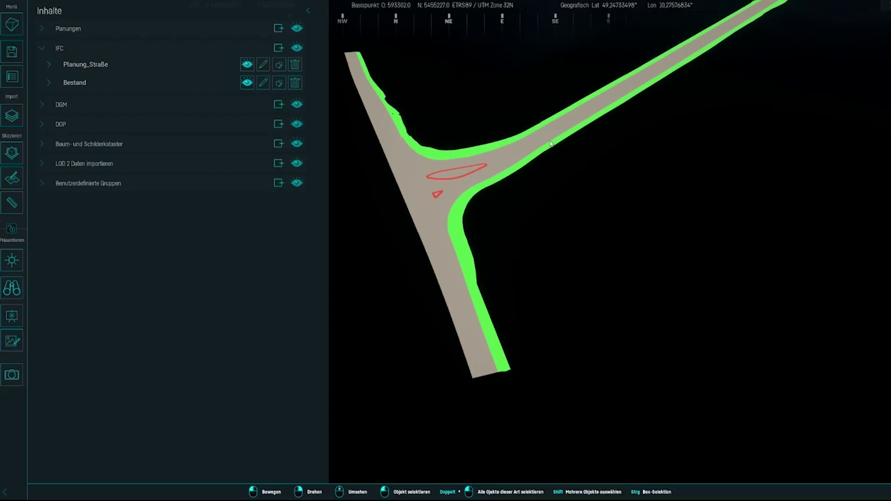
mouse_move(506, 205)
middle_down()
mouse_move(519, 186)
mouse_move(487, 185)
middle_up()
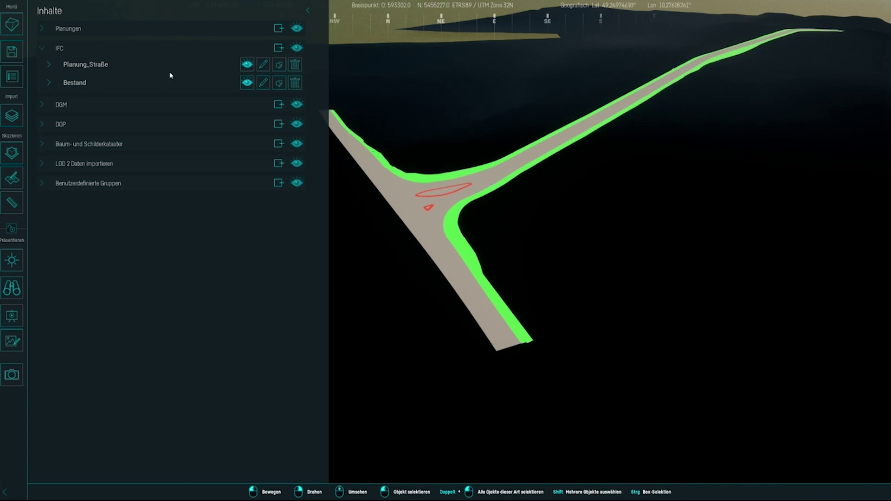
click(49, 85)
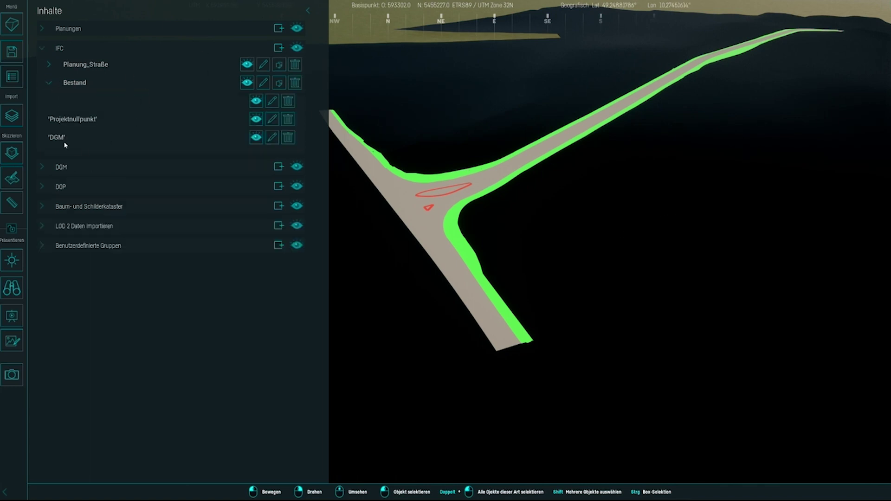
click(256, 138)
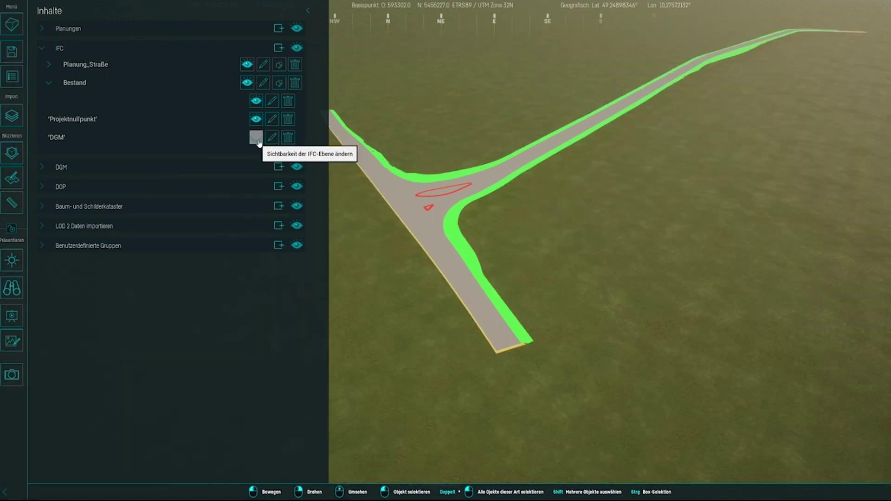
click(257, 138)
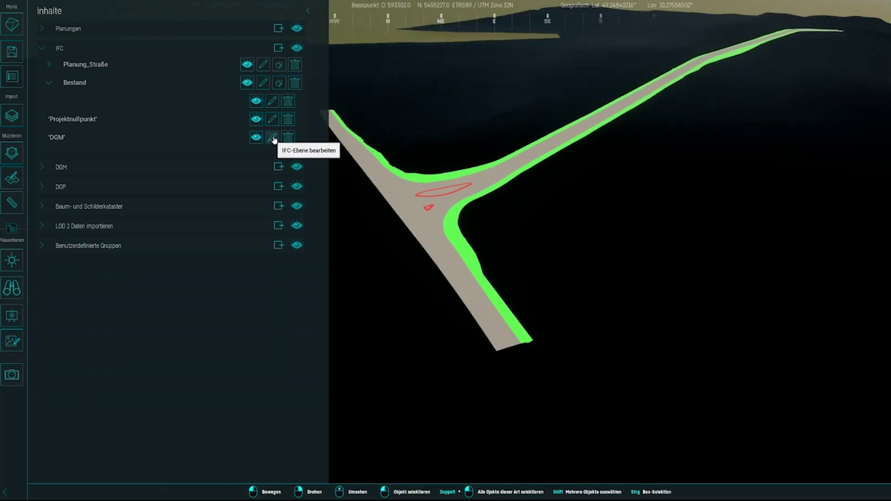
Flip the DGM terrain's triangle normals and try the Waldboden 1 material
click(274, 139)
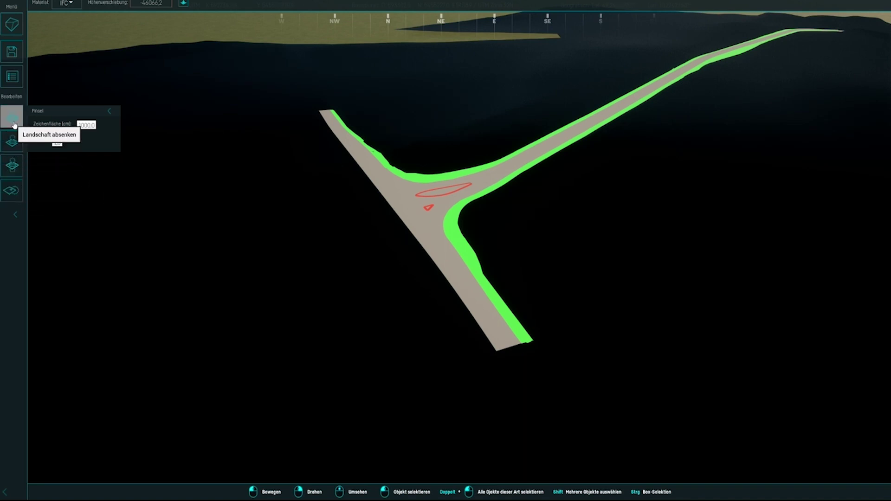
click(13, 191)
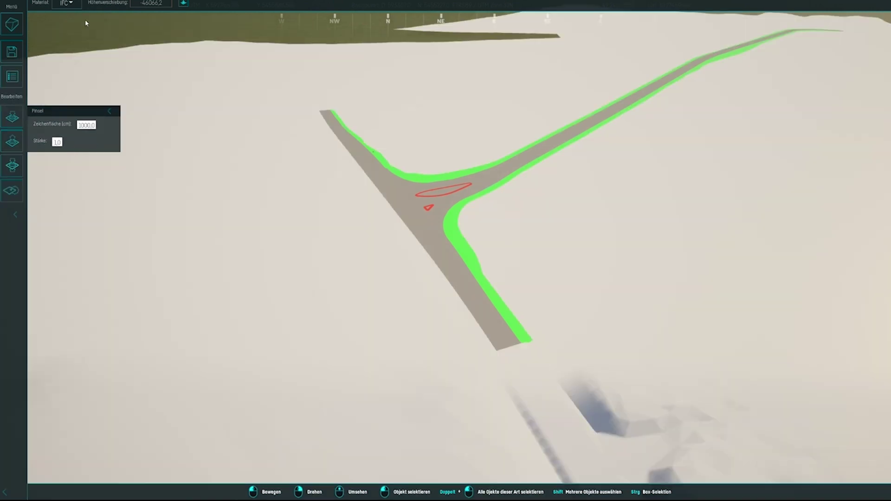
click(67, 4)
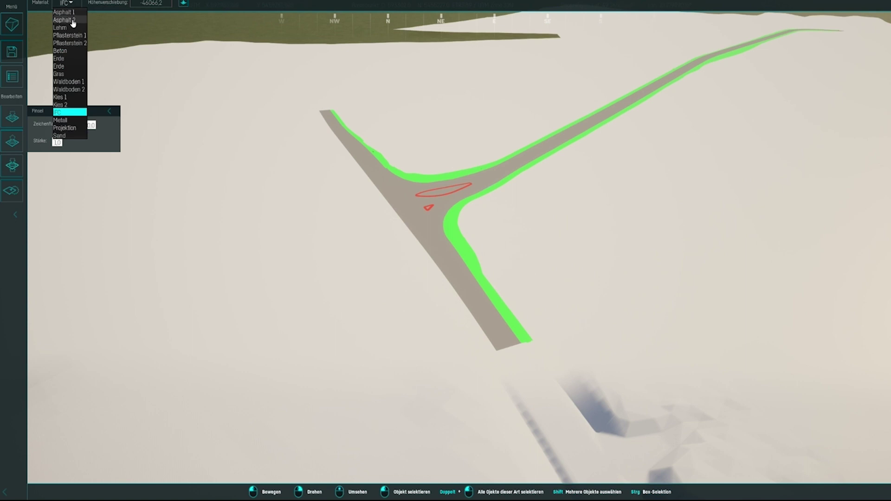
click(69, 81)
Try Waldboden 2 and other materials, settling on Gras for the terrain
click(76, 4)
click(75, 91)
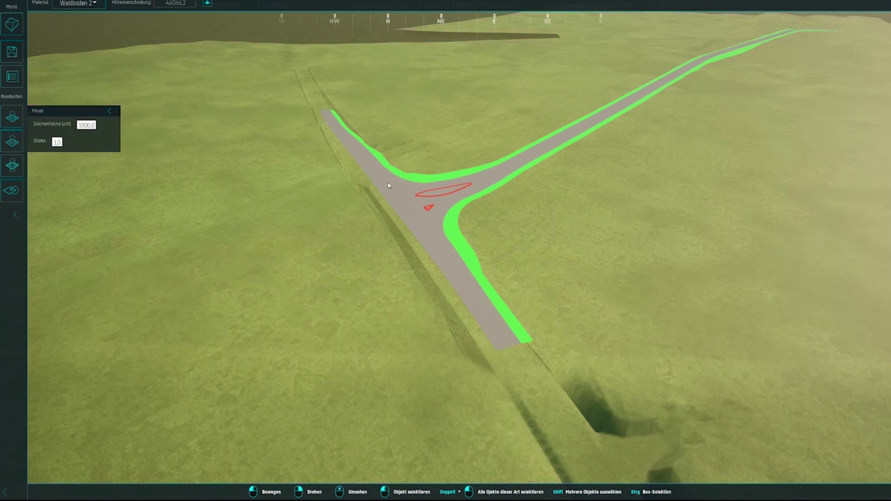
click(79, 3)
click(68, 74)
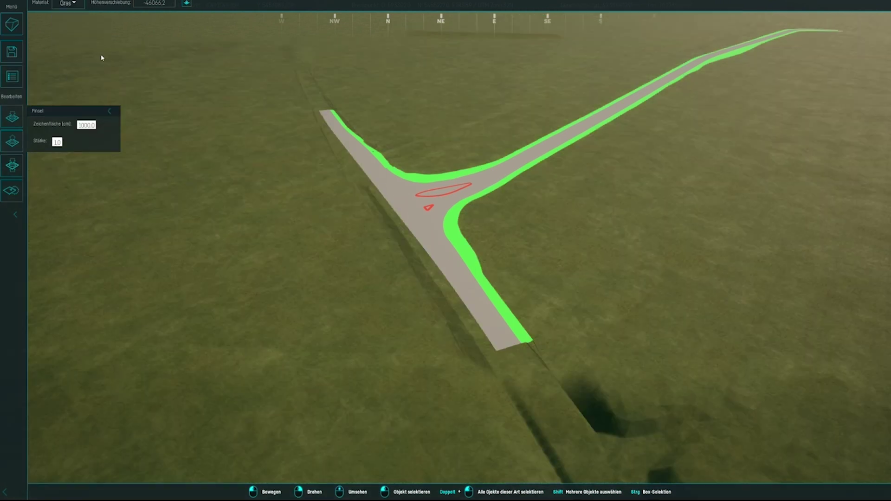
click(77, 3)
click(69, 82)
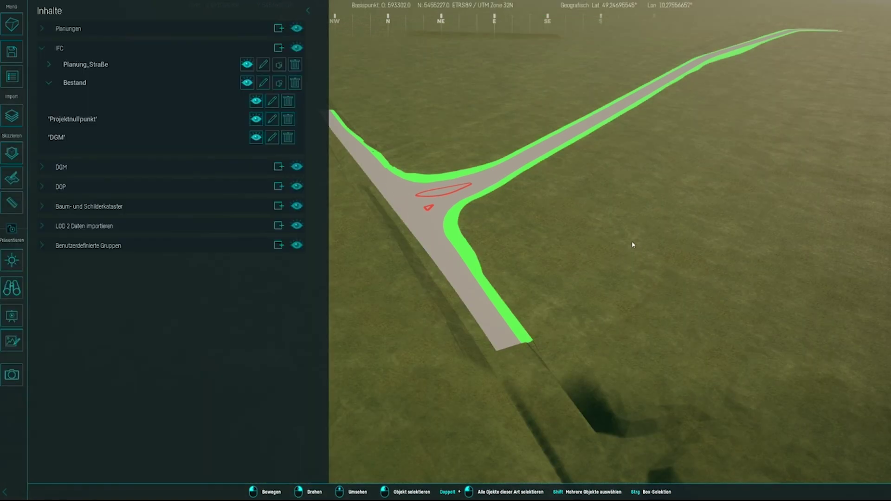
mouse_move(633, 244)
middle_down()
mouse_move(613, 222)
mouse_move(468, 218)
middle_up()
Import the overview plan PNG under Planungen and position it over the junction
click(41, 49)
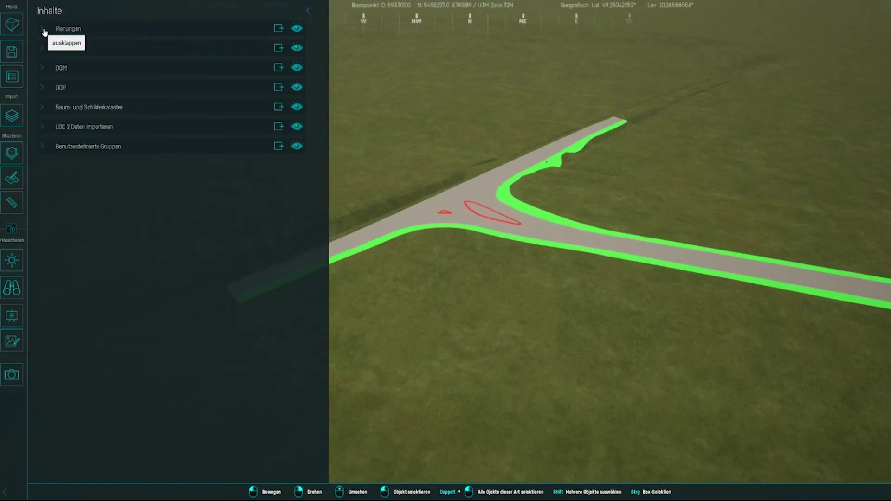
click(44, 30)
click(277, 29)
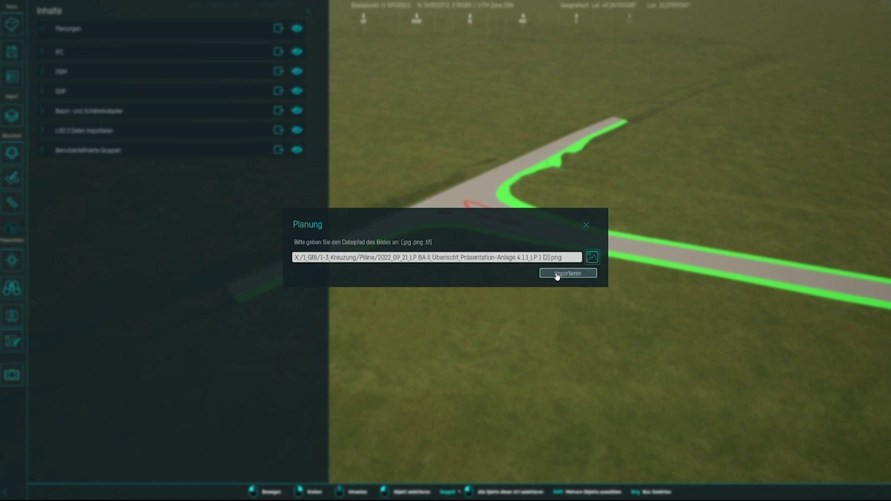
click(557, 274)
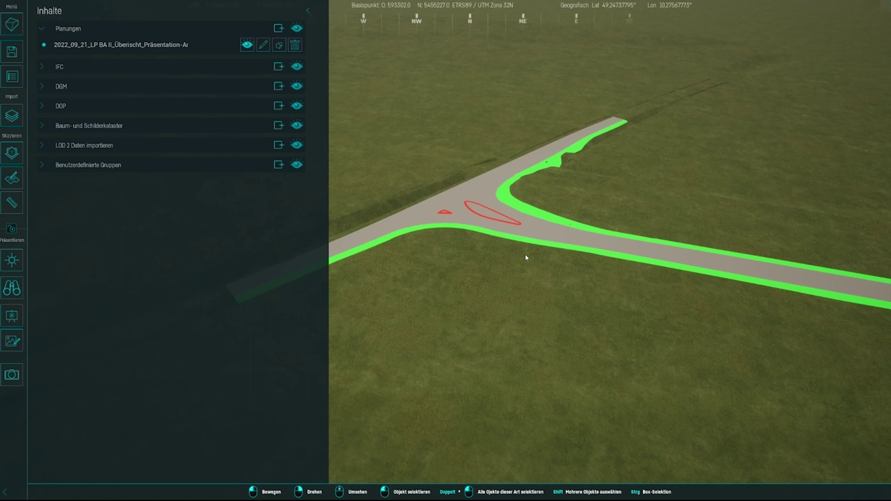
click(264, 44)
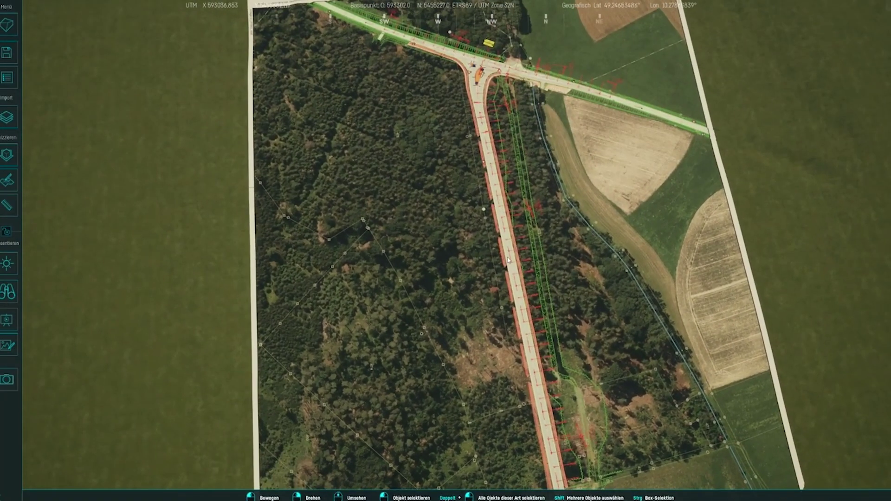
scroll(508, 259, up, 6)
Pick Mischwald mixed forest from Vegetation > Bäume for placement south of the junction
drag(521, 253, 405, 143)
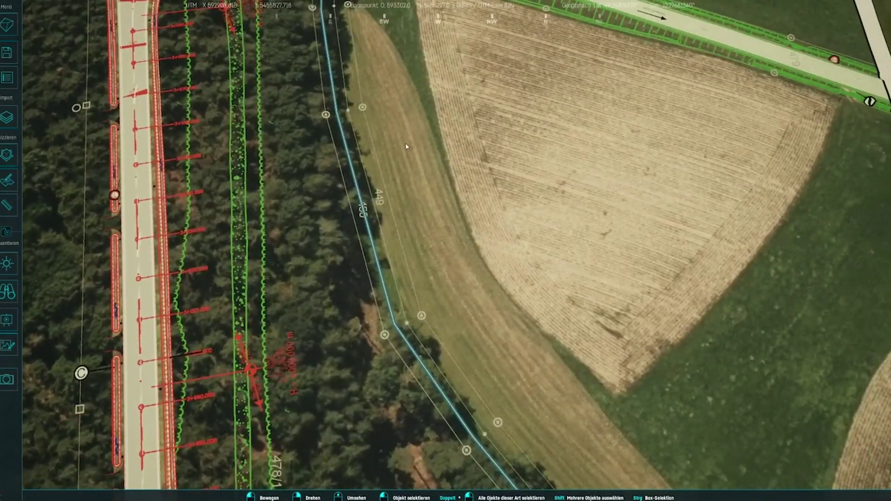
scroll(405, 143, down, 5)
scroll(458, 227, up, 3)
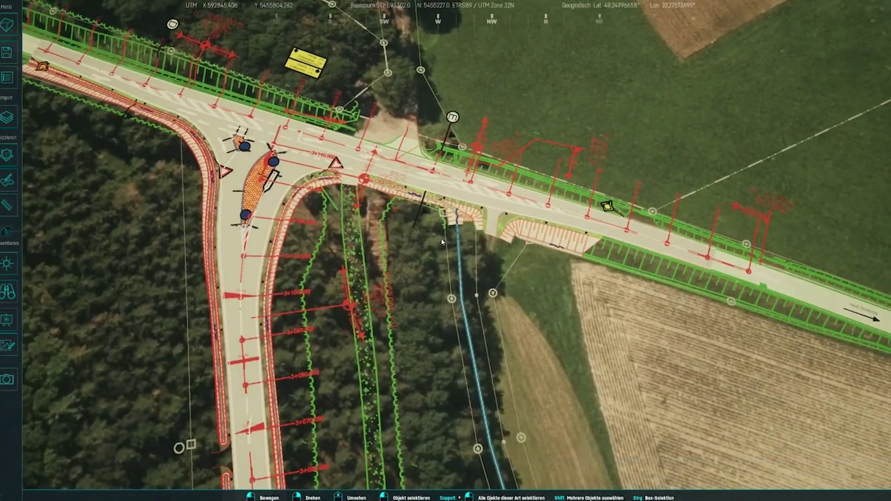
click(9, 151)
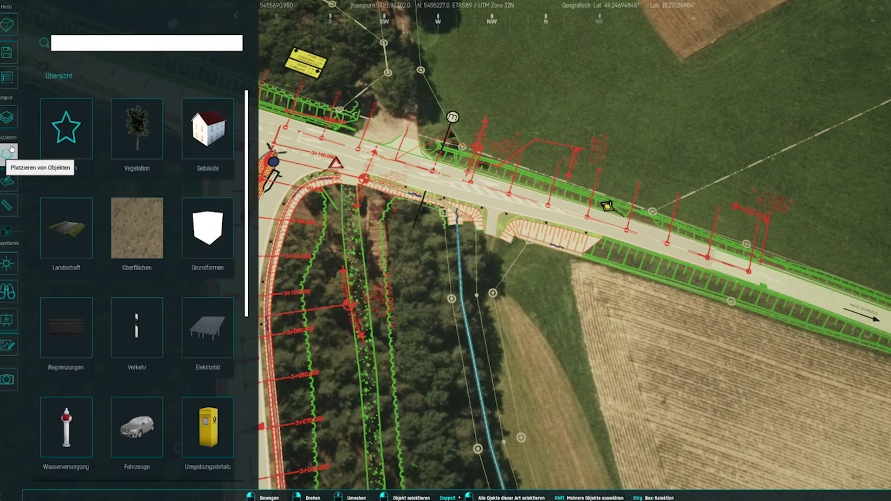
click(144, 113)
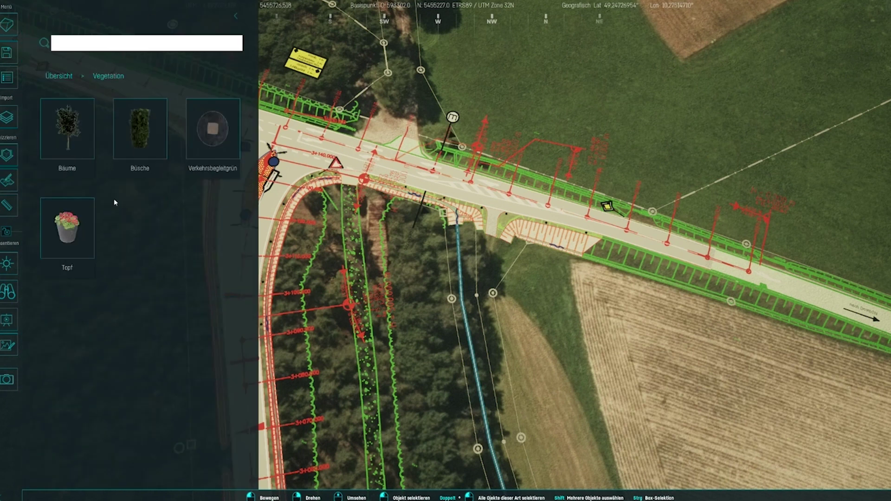
click(77, 130)
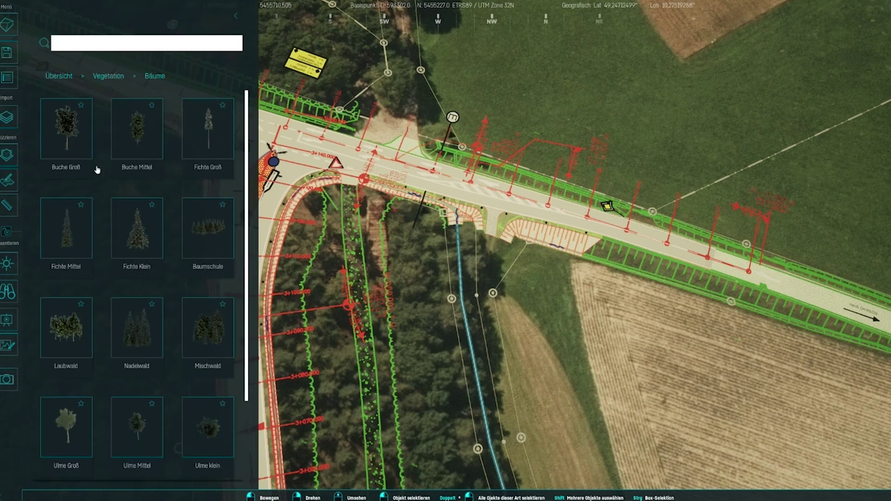
click(195, 340)
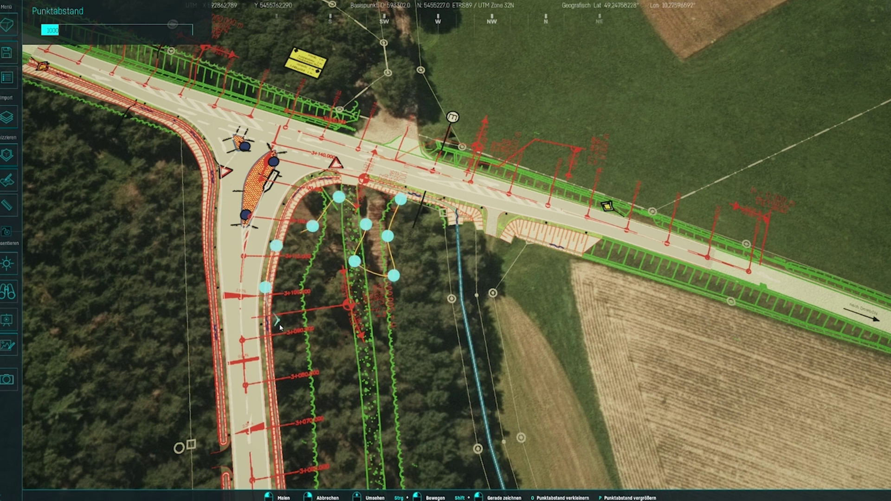
Close the Mischwald outline to generate the forest trees
click(483, 262)
middle_drag(426, 308, 429, 242)
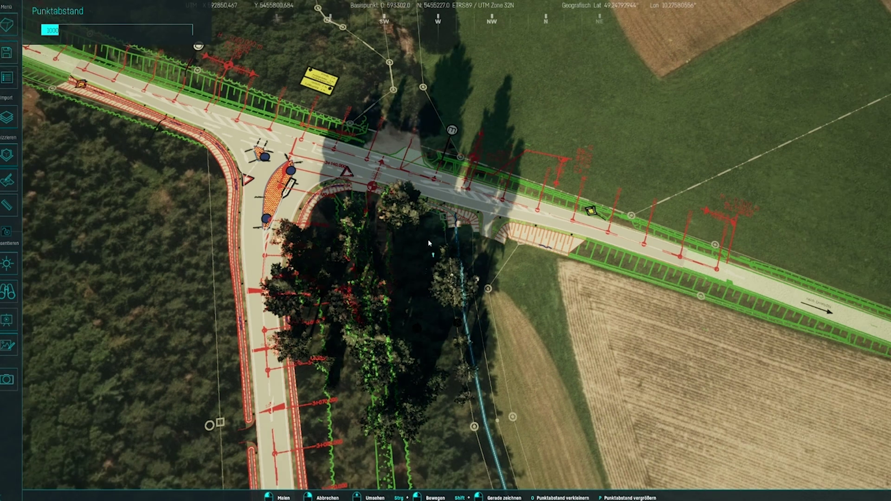
scroll(453, 300, down, 6)
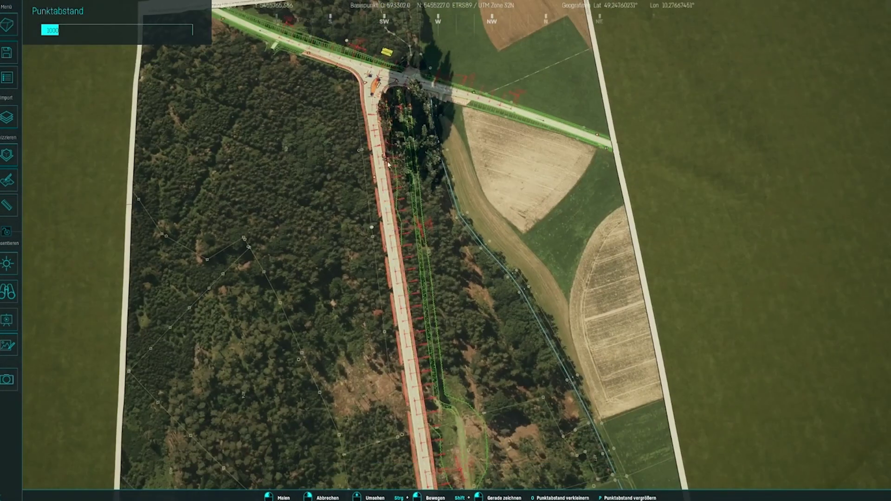
middle_drag(418, 278, 366, 222)
scroll(365, 222, up, 4)
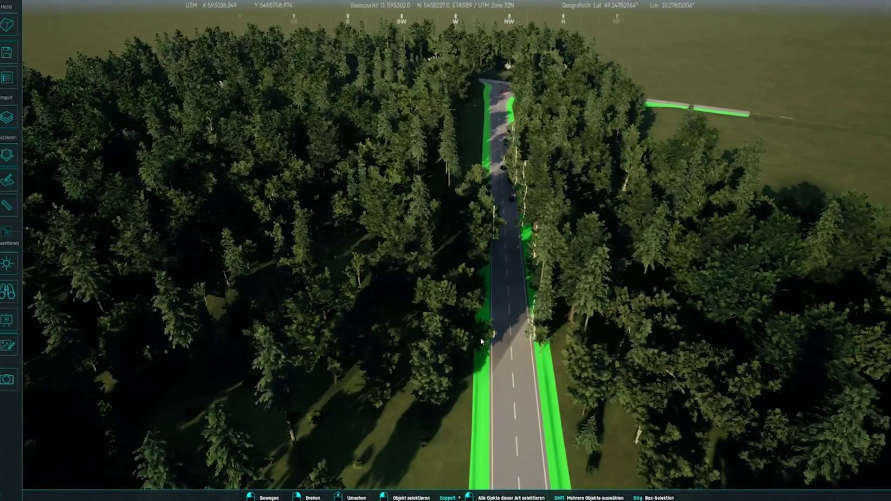
Delete the trees standing on the road, confirming the warning
click(525, 361)
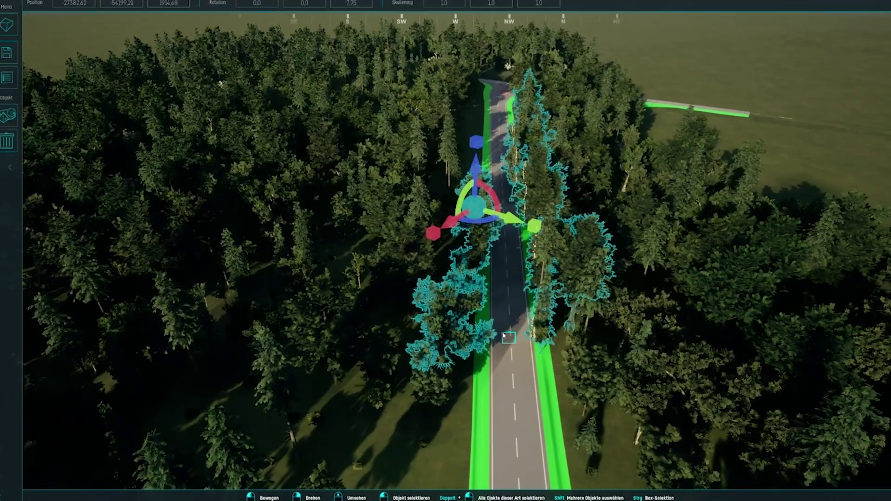
key(Delete)
click(368, 285)
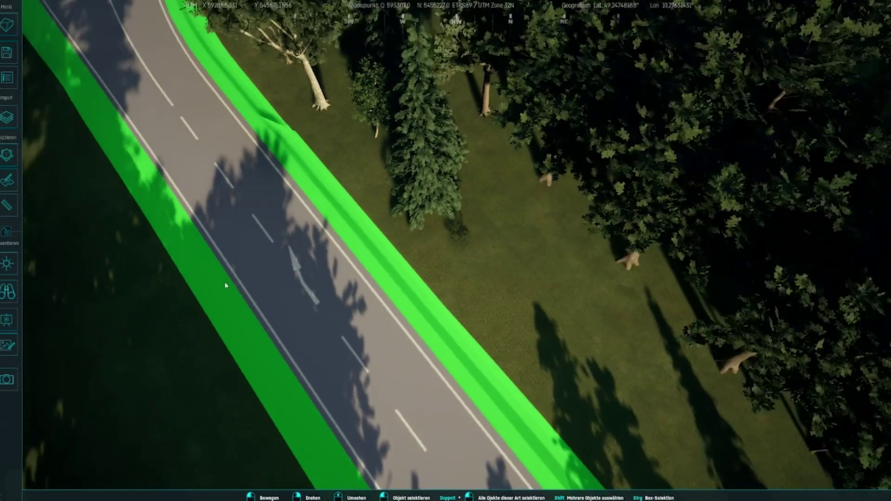
scroll(225, 282, down, 3)
right_drag(210, 255, 198, 247)
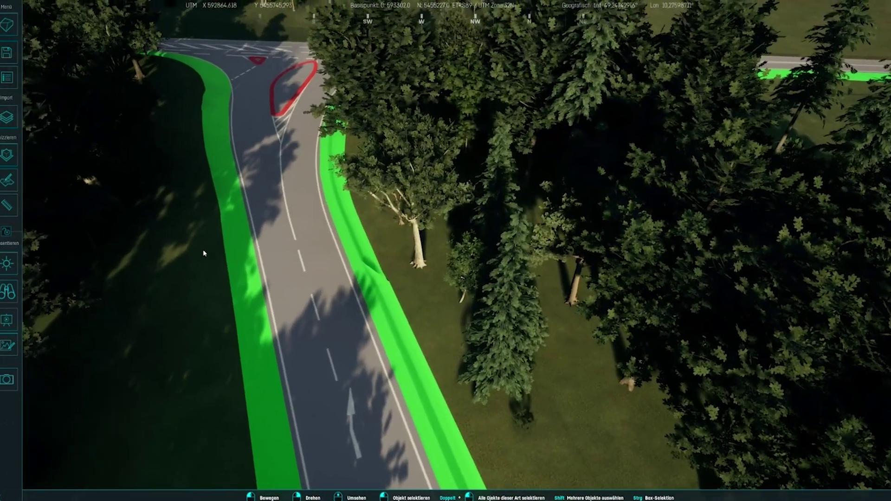
Expand the IFC group and Planung_Straße's layers in the scene contents
click(7, 118)
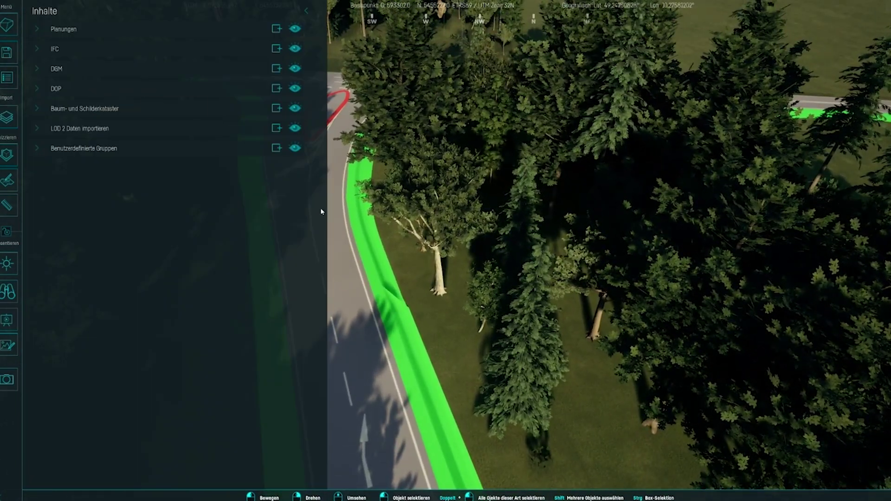
right_drag(321, 211, 353, 252)
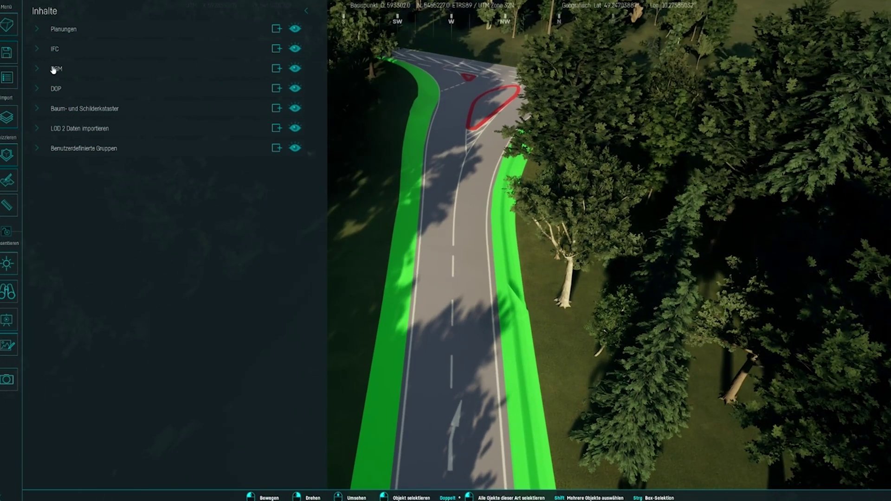
click(44, 50)
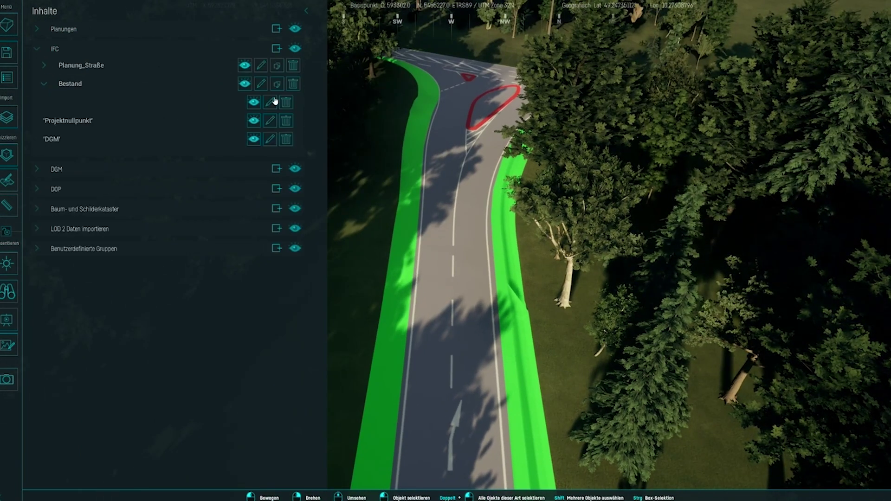
click(44, 67)
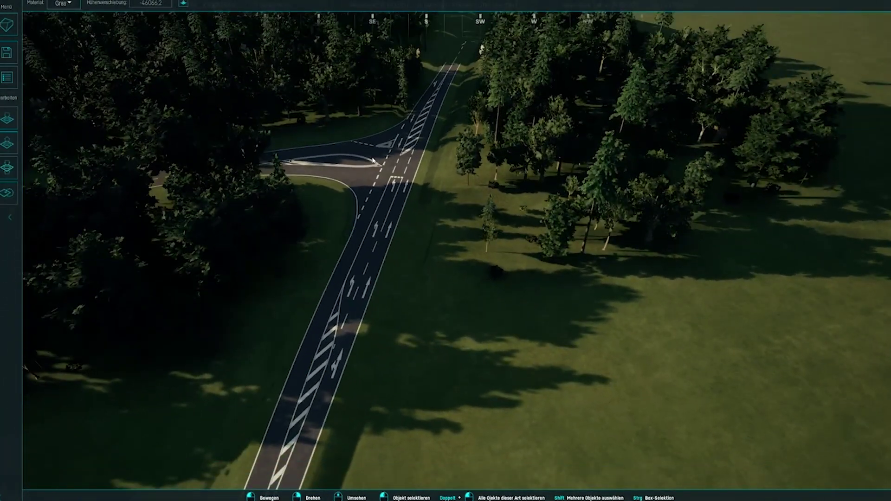
scroll(374, 162, up, 8)
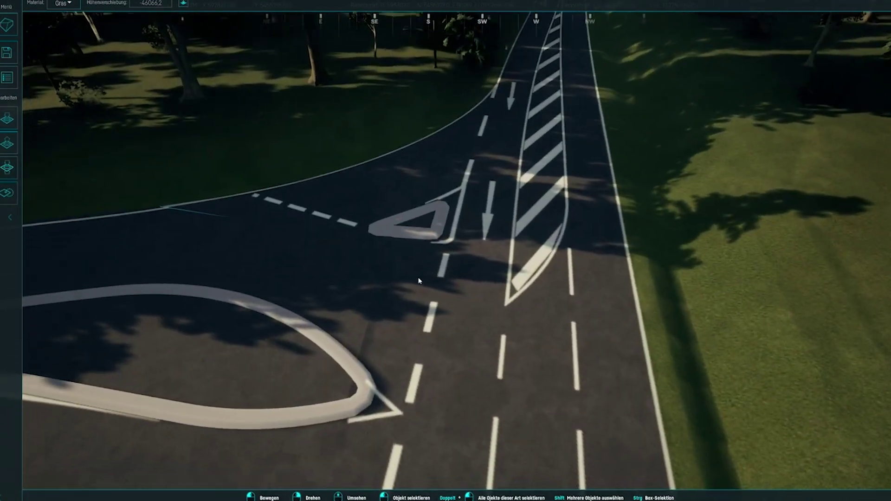
Orbit the camera around the intersection
right_drag(432, 270, 264, 241)
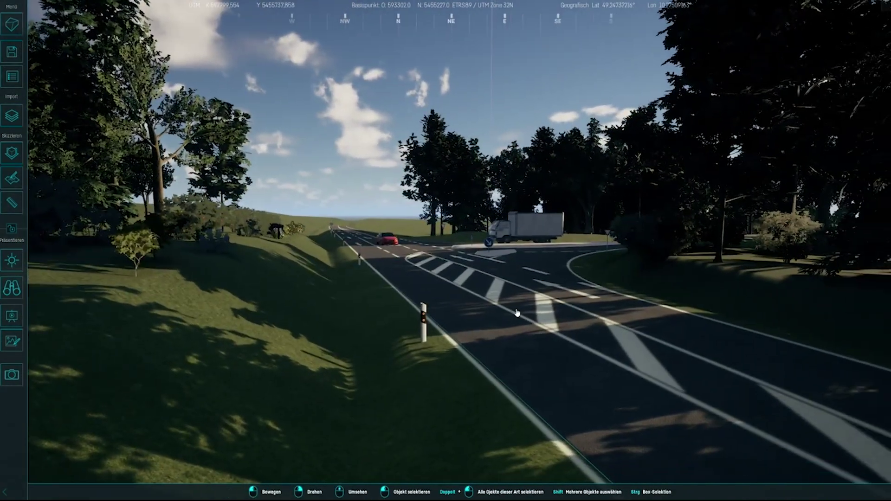
mouse_move(398, 301)
mouse_down()
mouse_move(482, 283)
mouse_move(499, 360)
mouse_up()
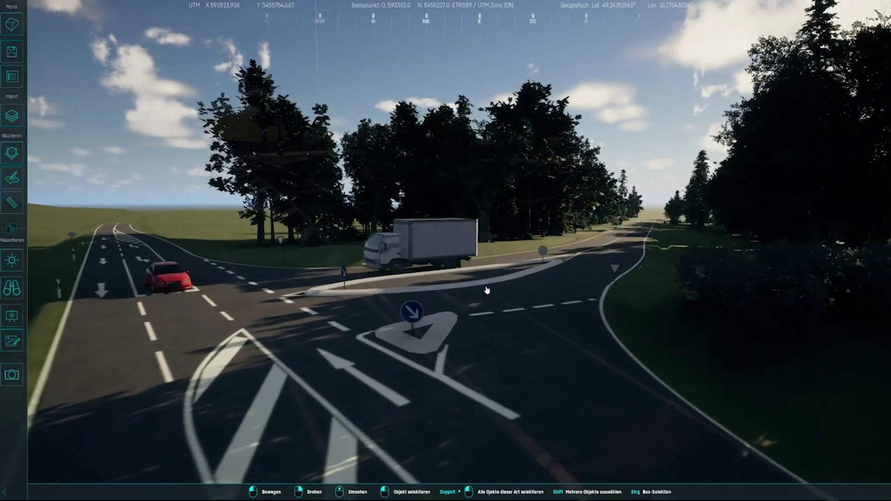